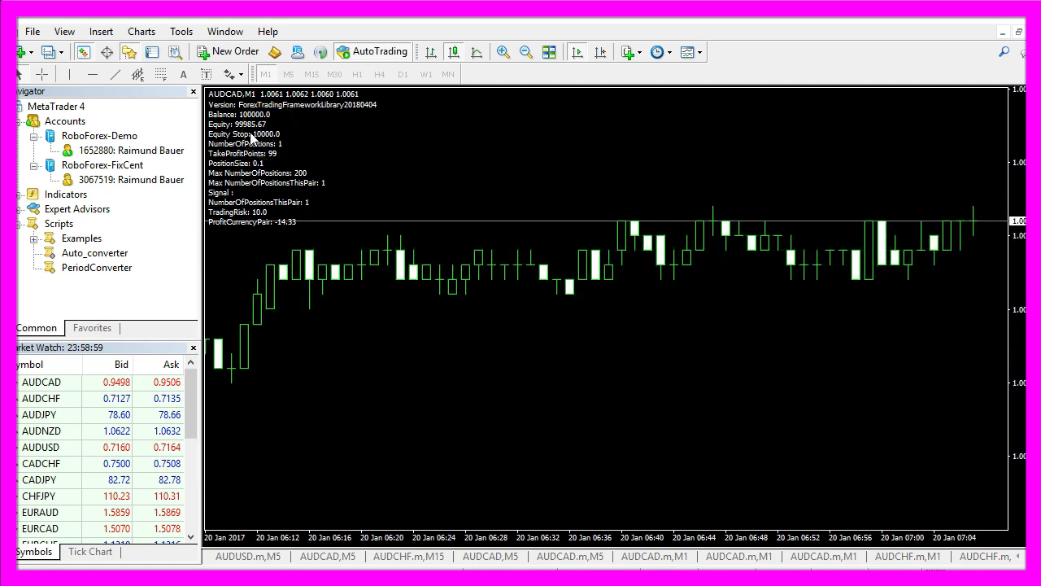
Step: Launch MetaEditor from the MetaTrader 4 toolbar after the AUDCAD strategy test
{"action": "left_click_drag", "start_coordinate": [274, 128], "coordinate": [293, 203]}
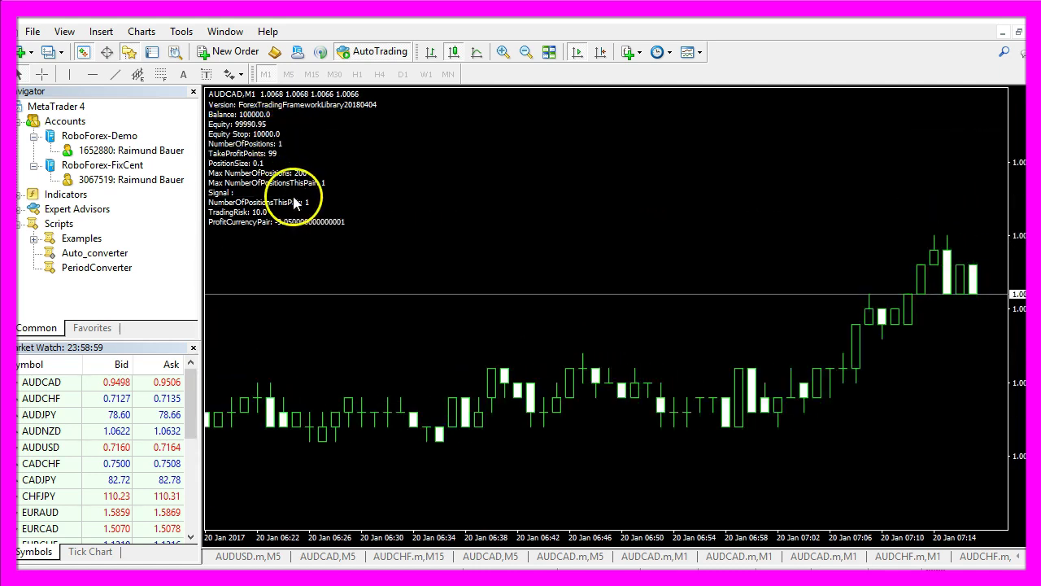
{"action": "left_click_drag", "start_coordinate": [293, 201], "coordinate": [369, 221]}
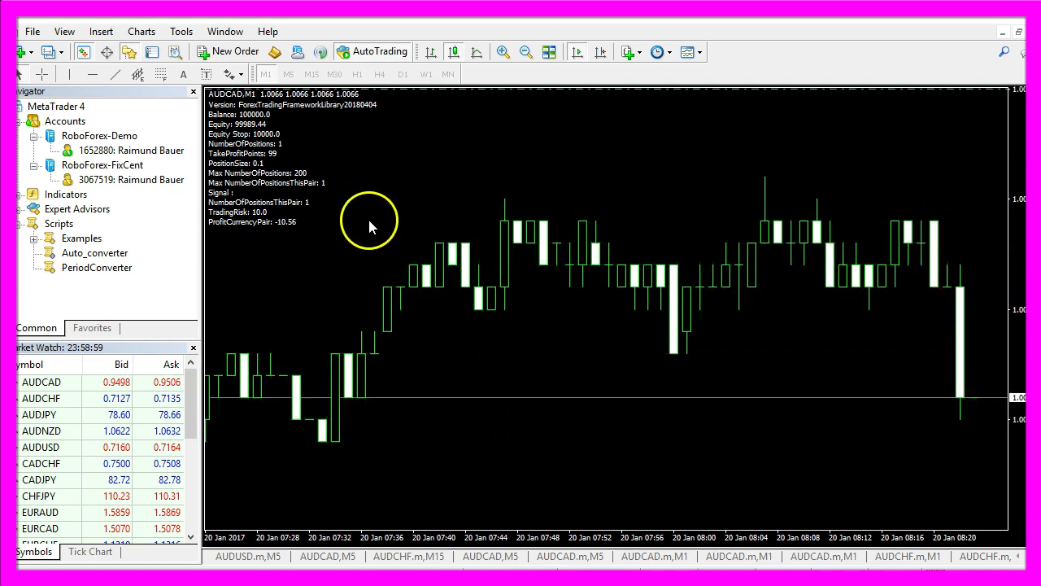
{"action": "left_click_drag", "start_coordinate": [368, 225], "coordinate": [325, 215]}
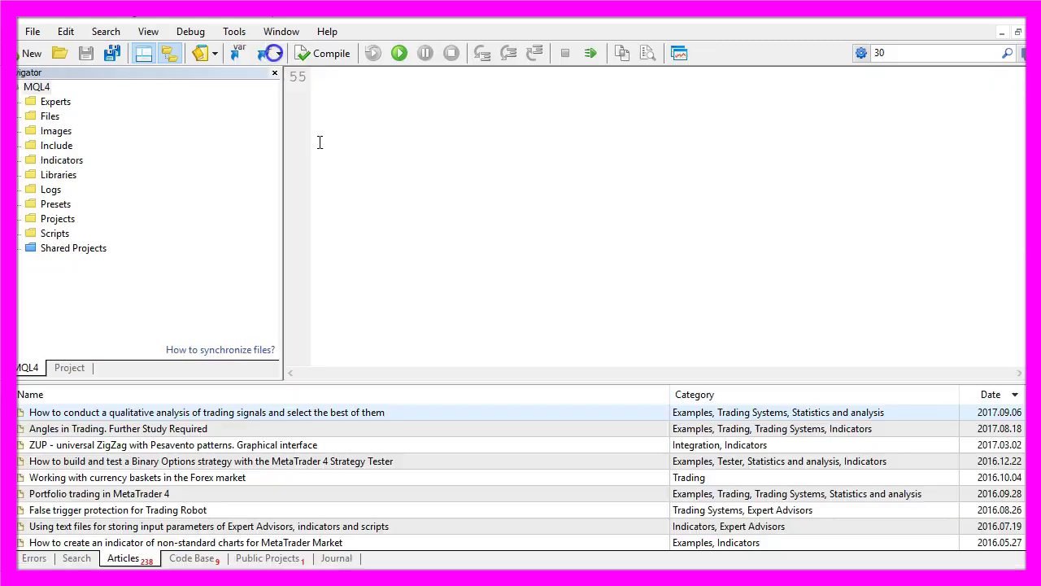
{"action": "left_click", "coordinate": [301, 175]}
Step: Hide the Toolbox, narrow the Navigator, and generate the SimpleEATemplate Expert Advisor from the template
{"action": "key", "text": "ctrl+t"}
{"action": "left_click_drag", "start_coordinate": [282, 301], "coordinate": [153, 303]}
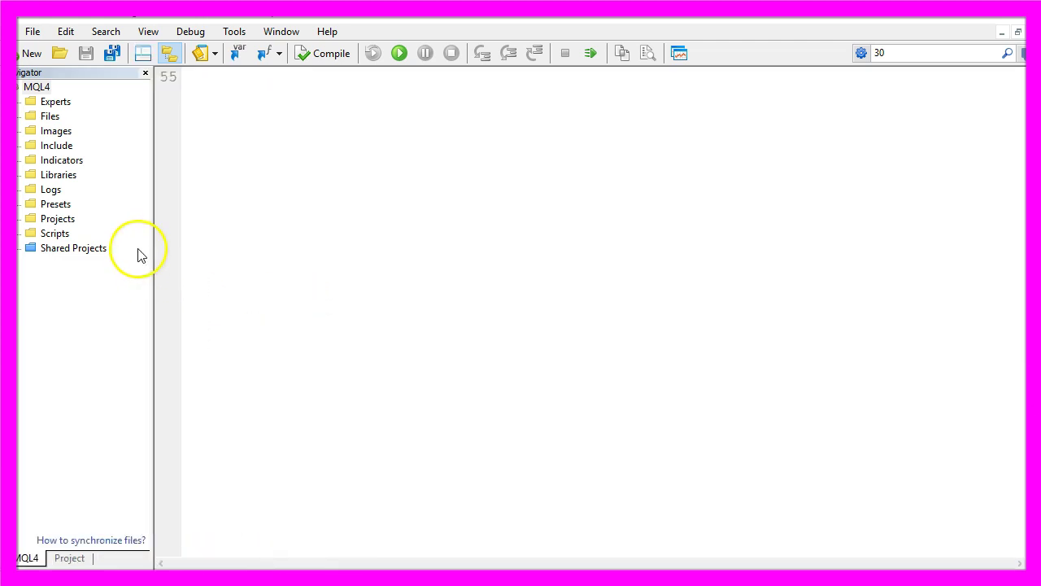
{"action": "left_click", "coordinate": [32, 55]}
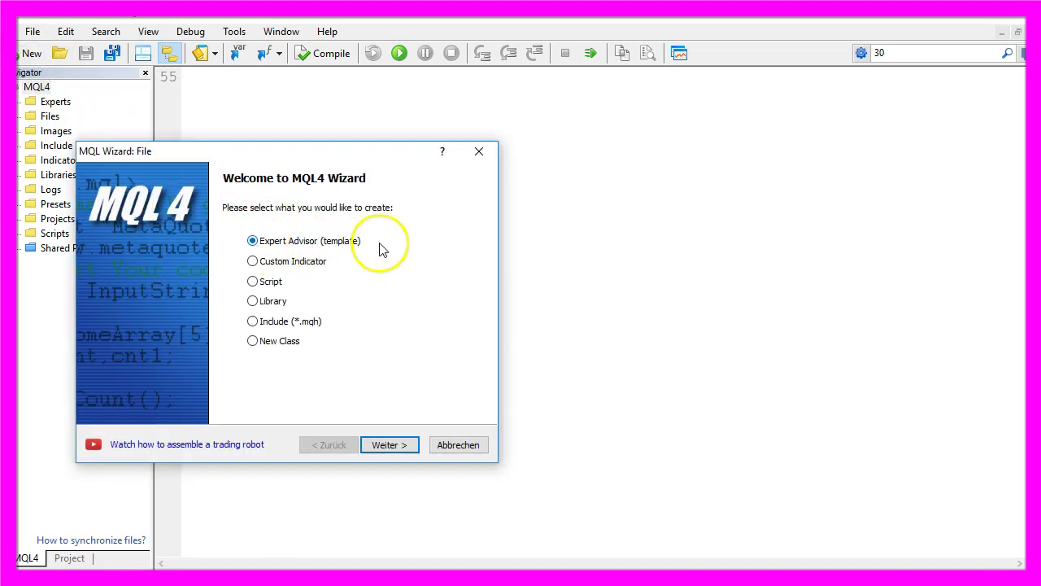
{"action": "left_click", "coordinate": [394, 447]}
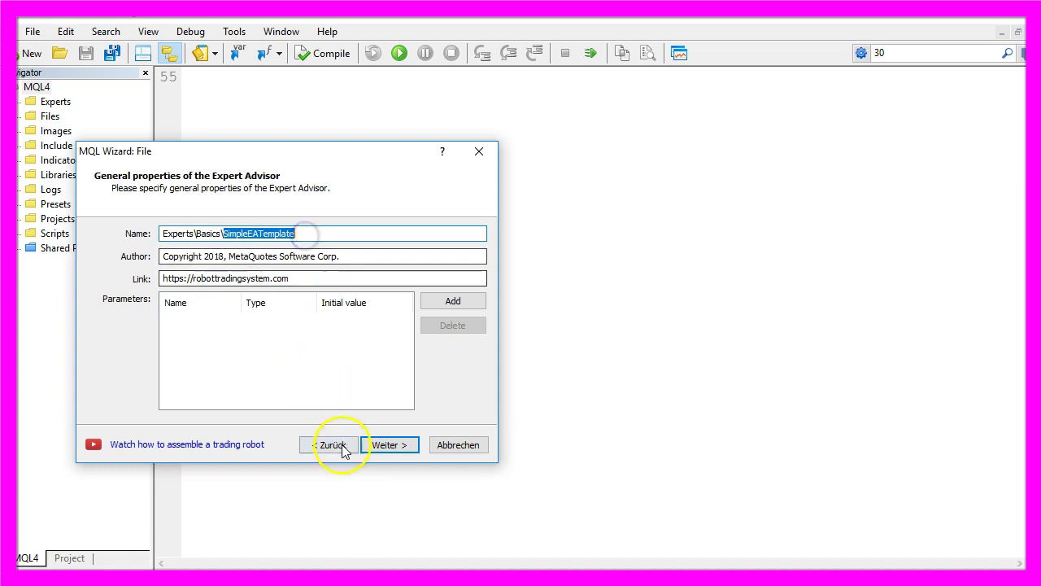
{"action": "left_click", "coordinate": [397, 446]}
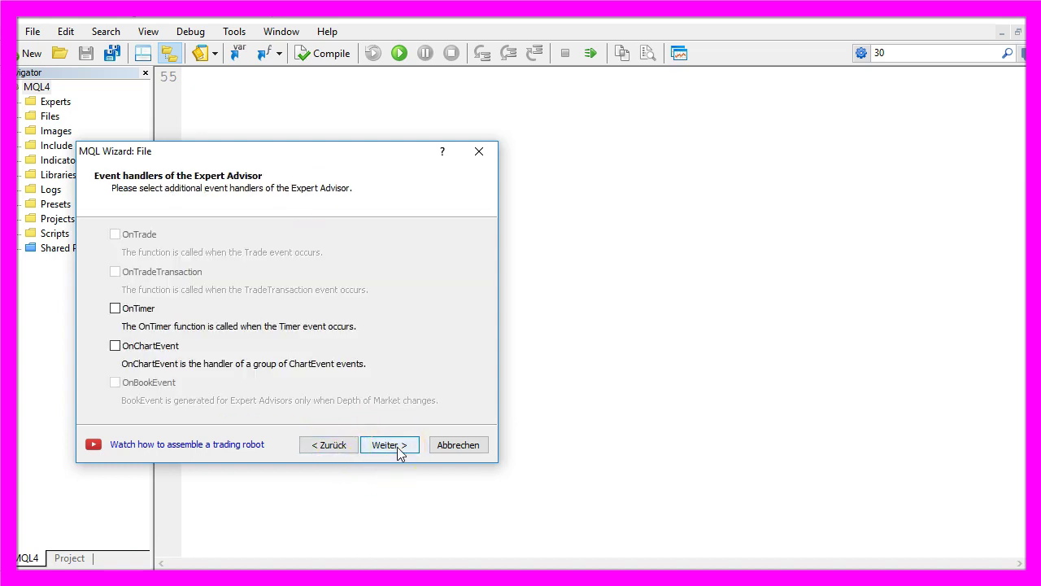
{"action": "left_click", "coordinate": [397, 446]}
{"action": "left_click", "coordinate": [397, 447]}
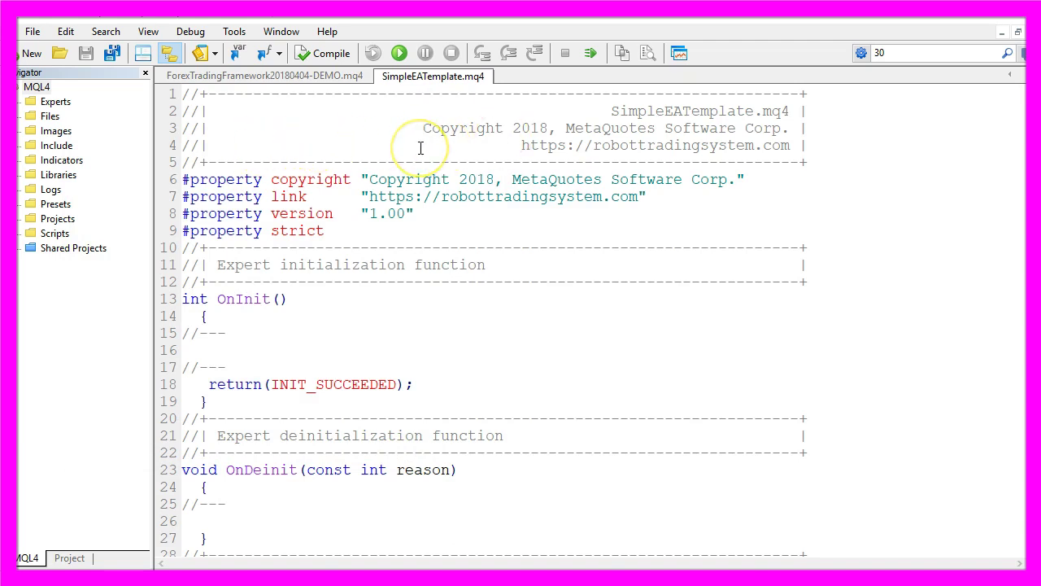
{"action": "left_click_drag", "start_coordinate": [157, 162], "coordinate": [288, 100]}
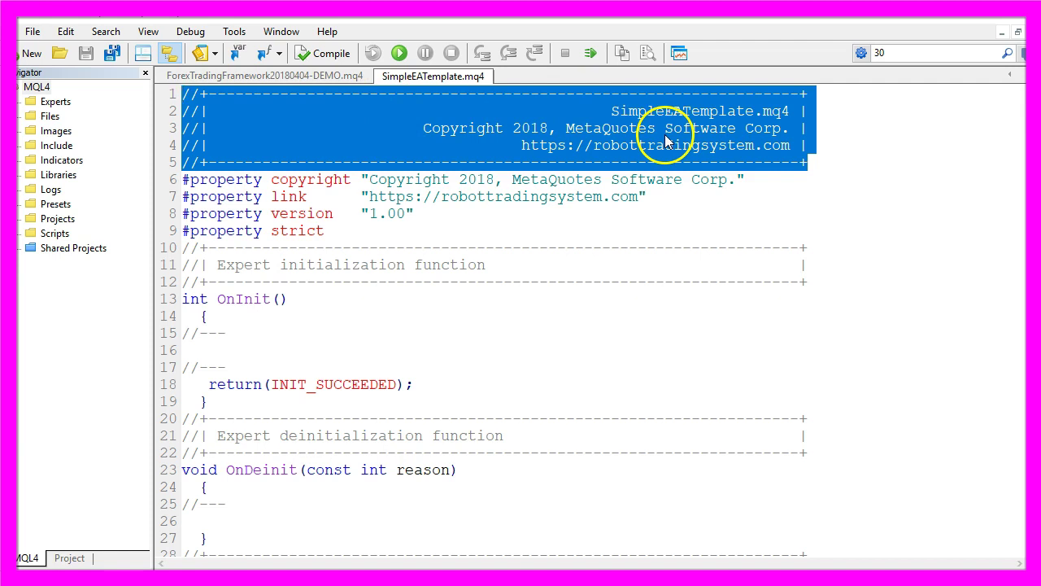
{"action": "left_click_drag", "start_coordinate": [790, 111], "coordinate": [610, 110]}
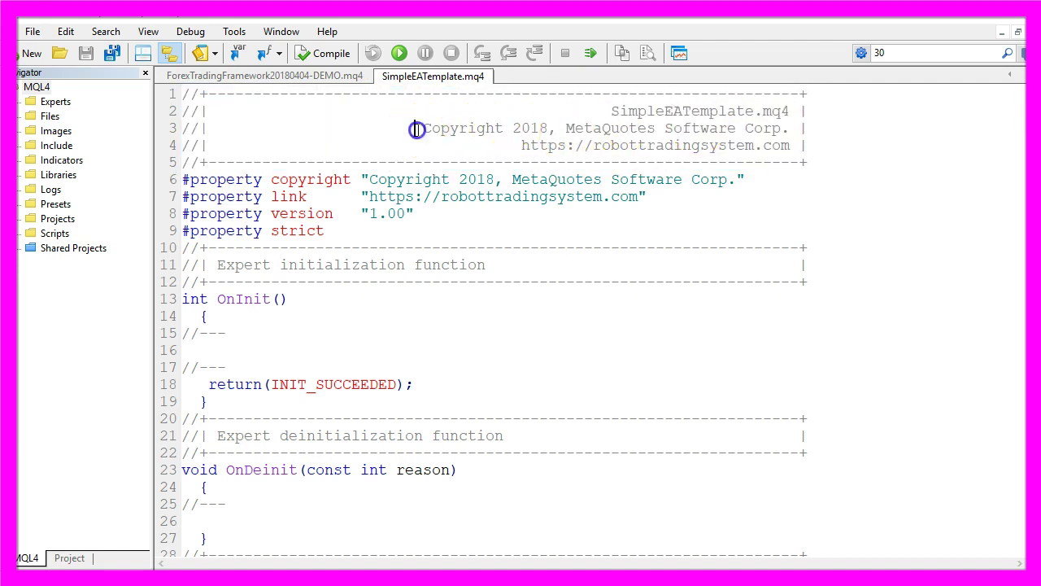
{"action": "left_click_drag", "start_coordinate": [415, 127], "coordinate": [781, 129]}
{"action": "left_click_drag", "start_coordinate": [514, 145], "coordinate": [745, 146]}
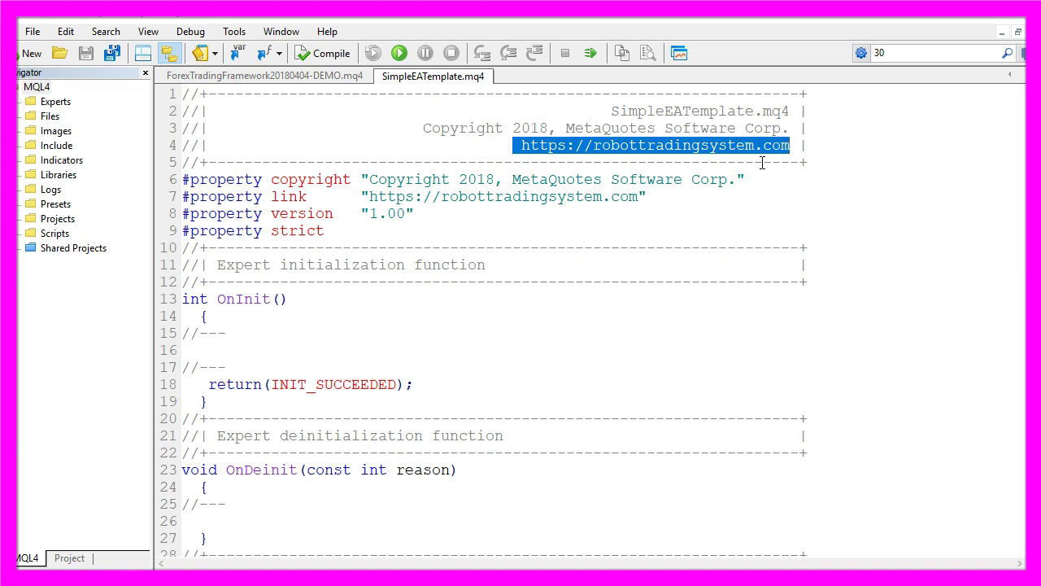
{"action": "left_click", "coordinate": [182, 153]}
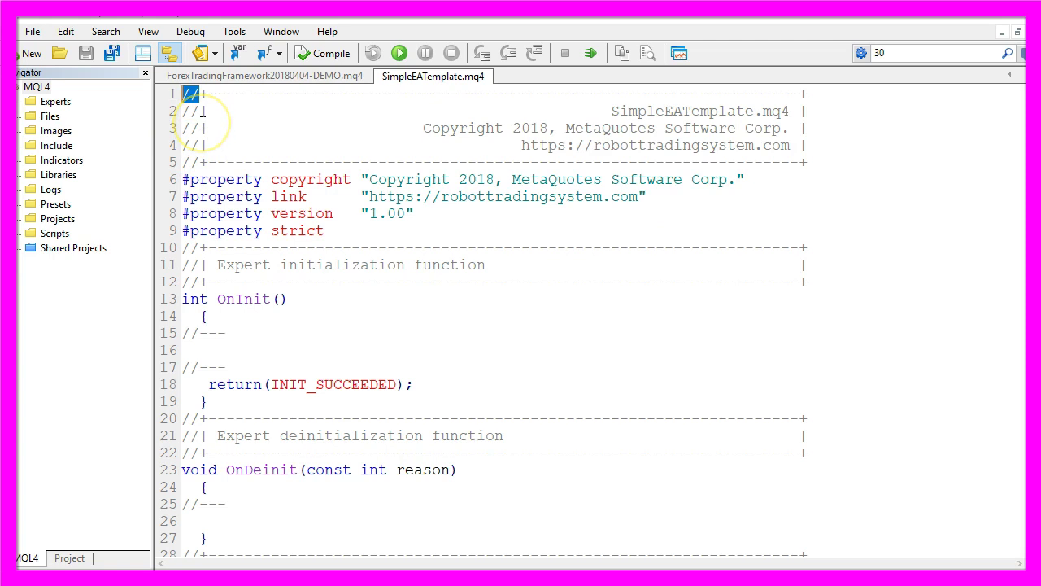
{"action": "key", "text": "shift+Down"}
{"action": "key", "text": "shift+Down"}
{"action": "key", "text": "shift+Down"}
{"action": "key", "text": "shift+End"}
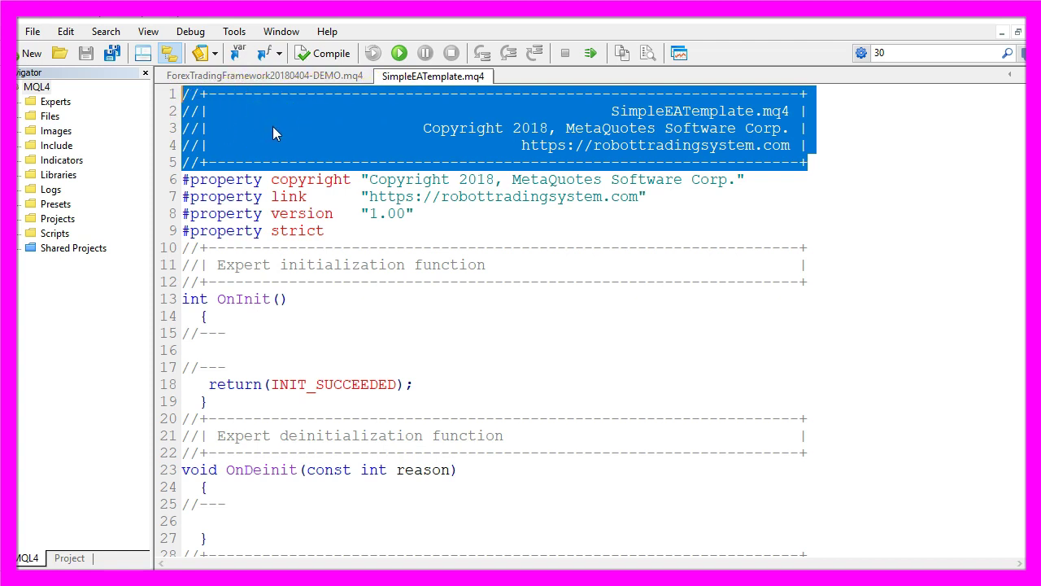
{"action": "double_click", "coordinate": [217, 180]}
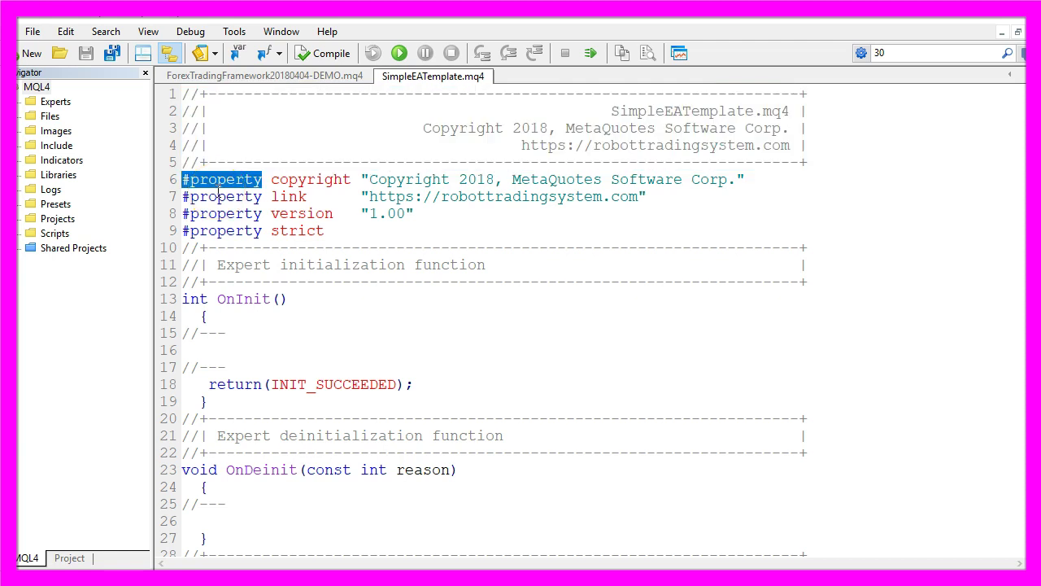
{"action": "double_click", "coordinate": [285, 179]}
{"action": "left_click", "coordinate": [289, 193]}
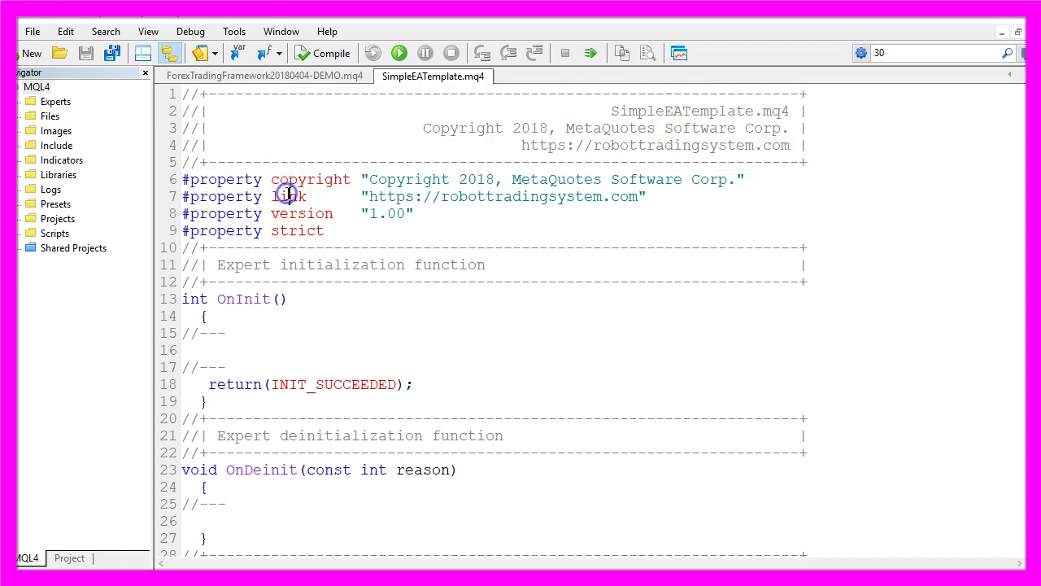
{"action": "double_click", "coordinate": [289, 214]}
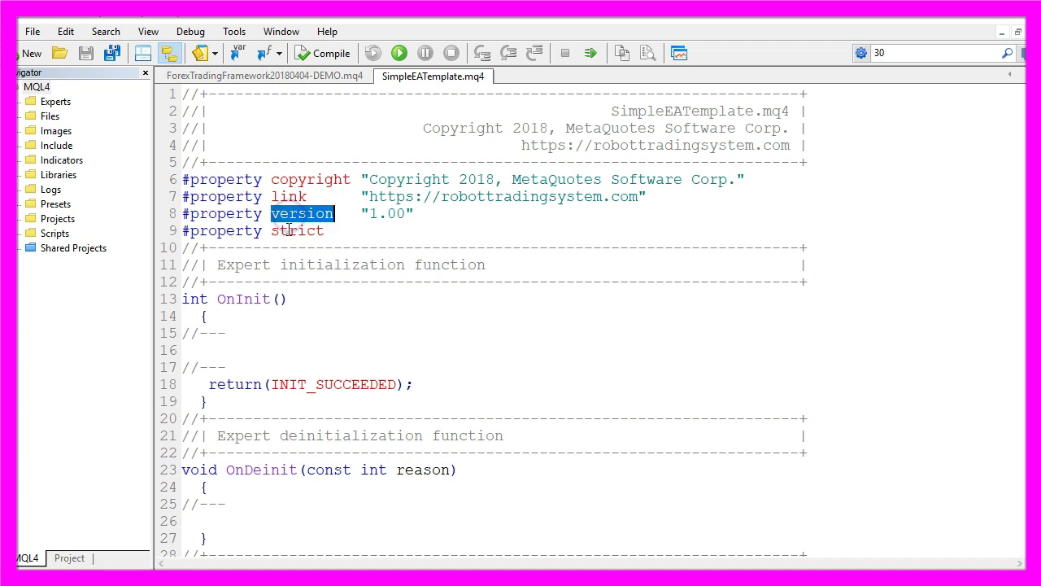
{"action": "double_click", "coordinate": [289, 231]}
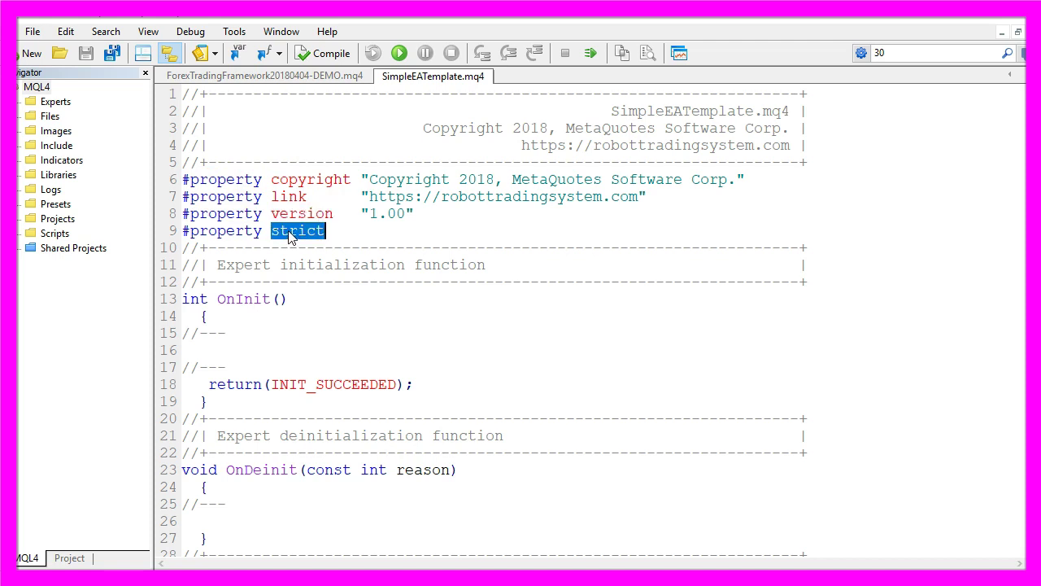
{"action": "double_click", "coordinate": [205, 179]}
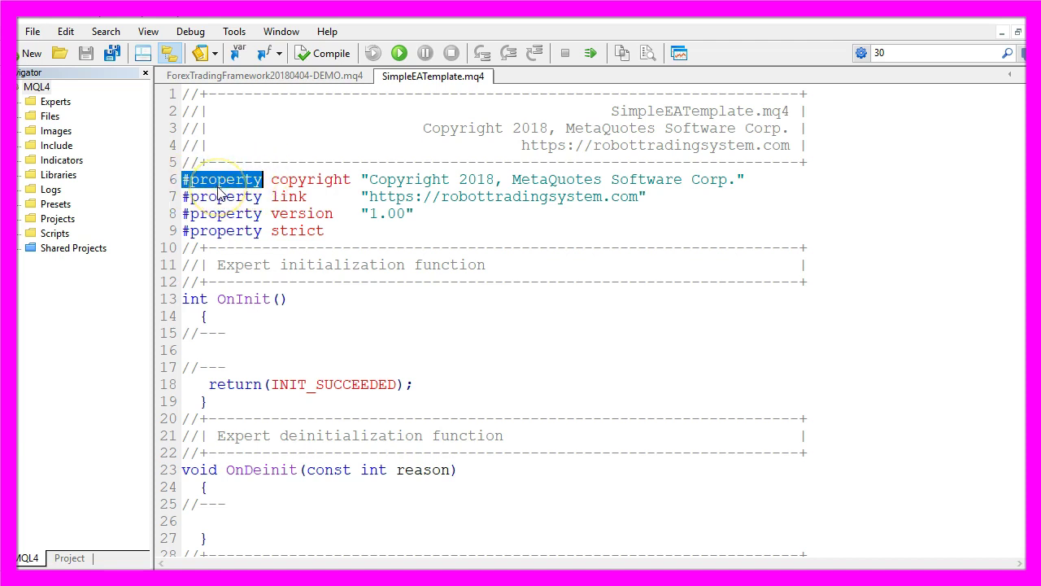
{"action": "key", "text": "F1"}
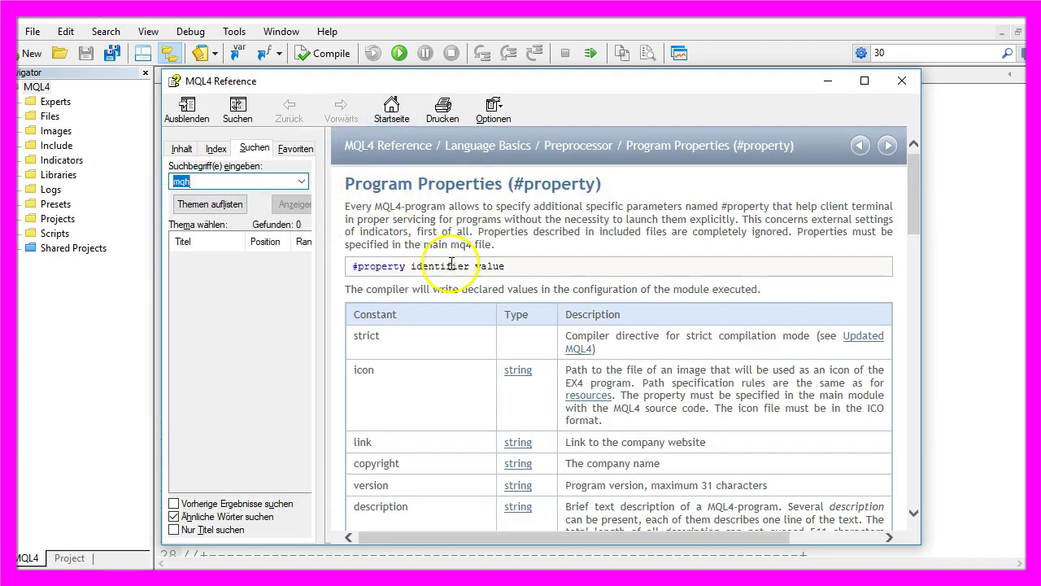
{"action": "left_click_drag", "start_coordinate": [448, 206], "coordinate": [771, 206]}
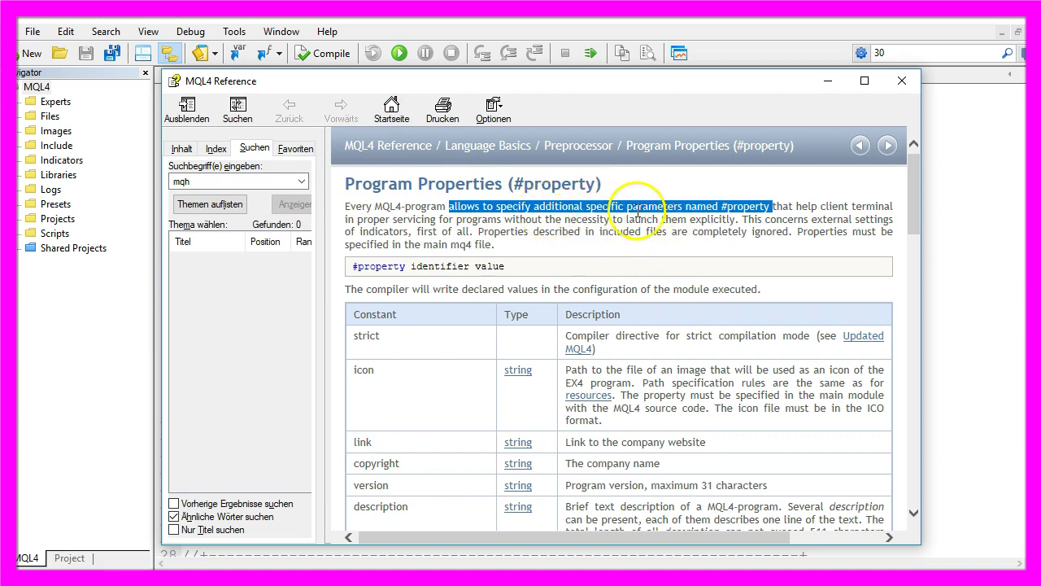
{"action": "scroll", "coordinate": [674, 213], "scroll_direction": "down", "scroll_amount": 3}
{"action": "double_click", "coordinate": [366, 216]}
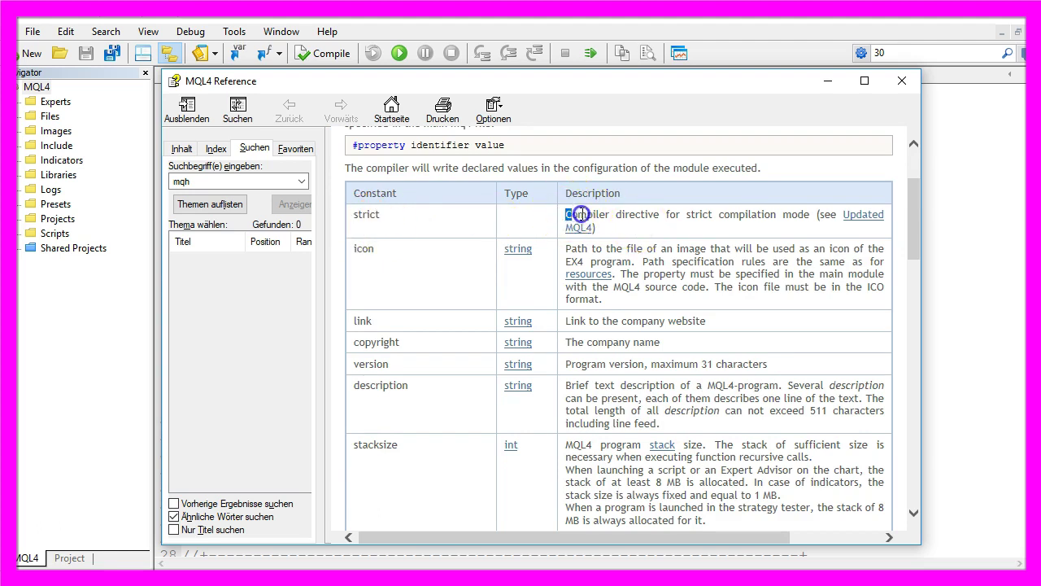
{"action": "left_click_drag", "start_coordinate": [581, 214], "coordinate": [642, 213]}
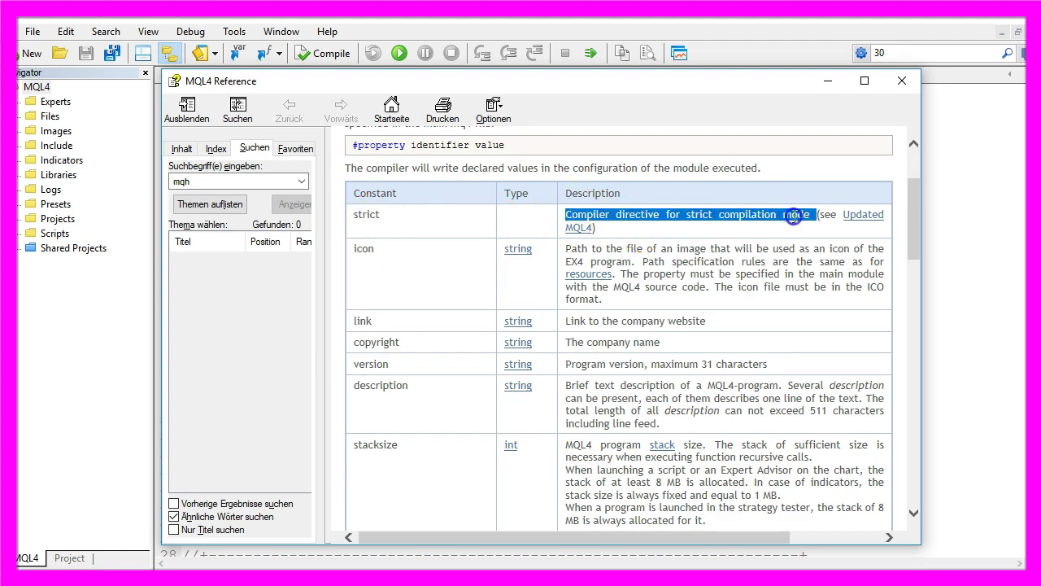
{"action": "double_click", "coordinate": [374, 343]}
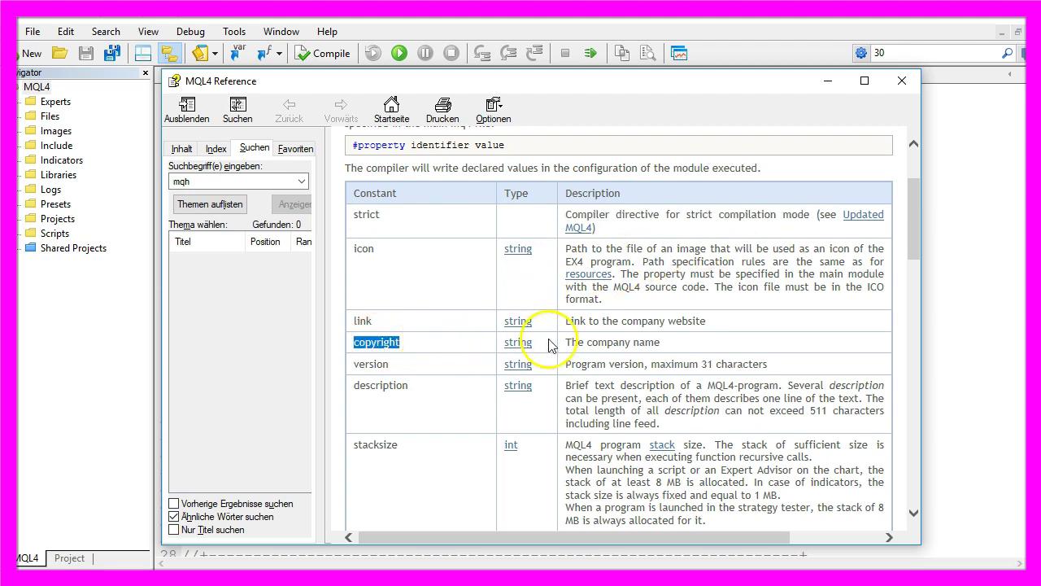
{"action": "left_click_drag", "start_coordinate": [660, 342], "coordinate": [598, 344]}
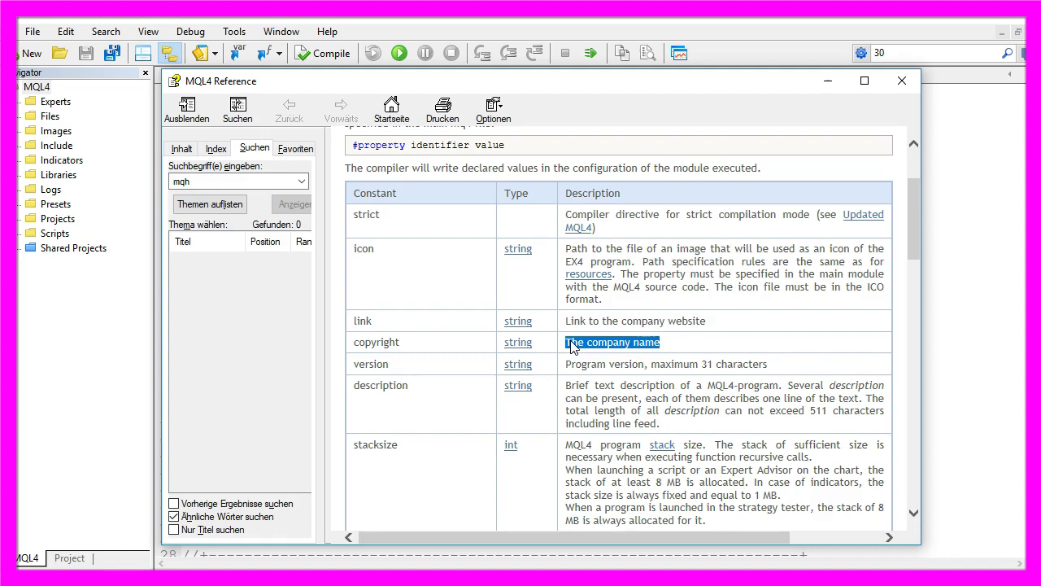
Step: Close the reference and highlight the OnInit, OnDeinit and OnTick handler names in the code
{"action": "key", "text": "alt+F4"}
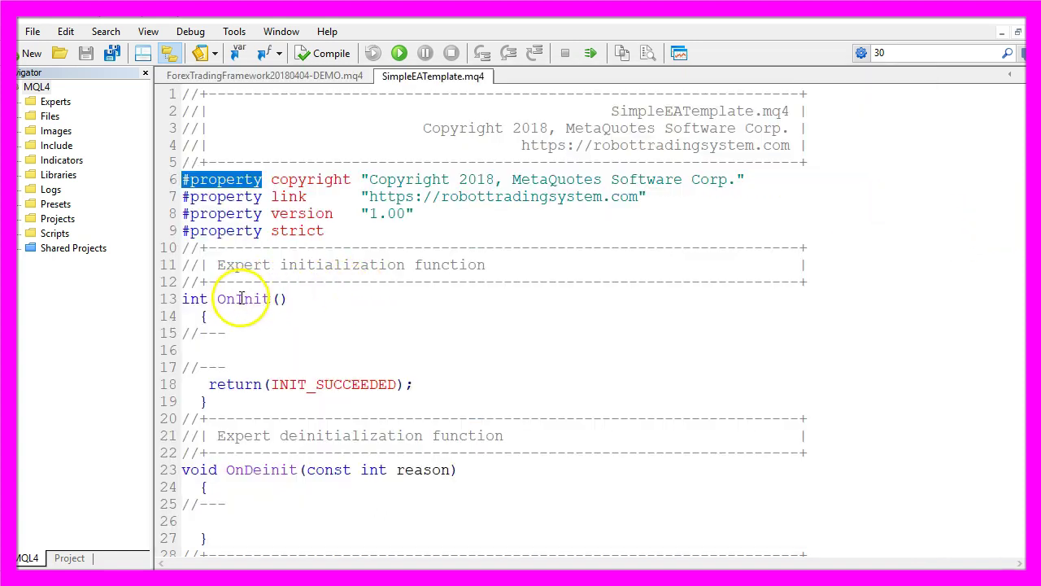
{"action": "double_click", "coordinate": [242, 299]}
{"action": "left_click", "coordinate": [264, 469]}
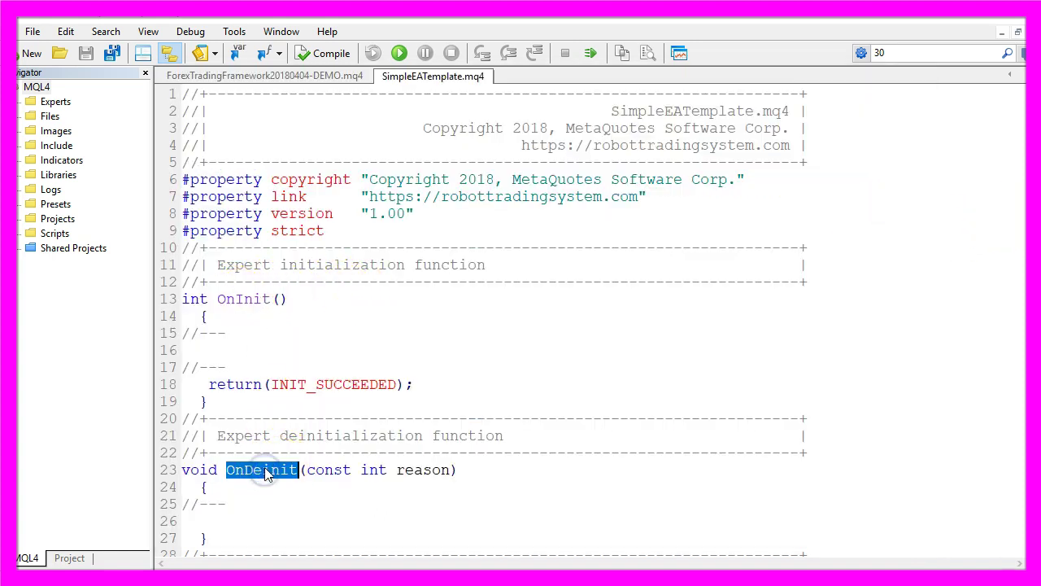
{"action": "scroll", "coordinate": [264, 474], "scroll_direction": "down", "scroll_amount": 3}
{"action": "double_click", "coordinate": [255, 456]}
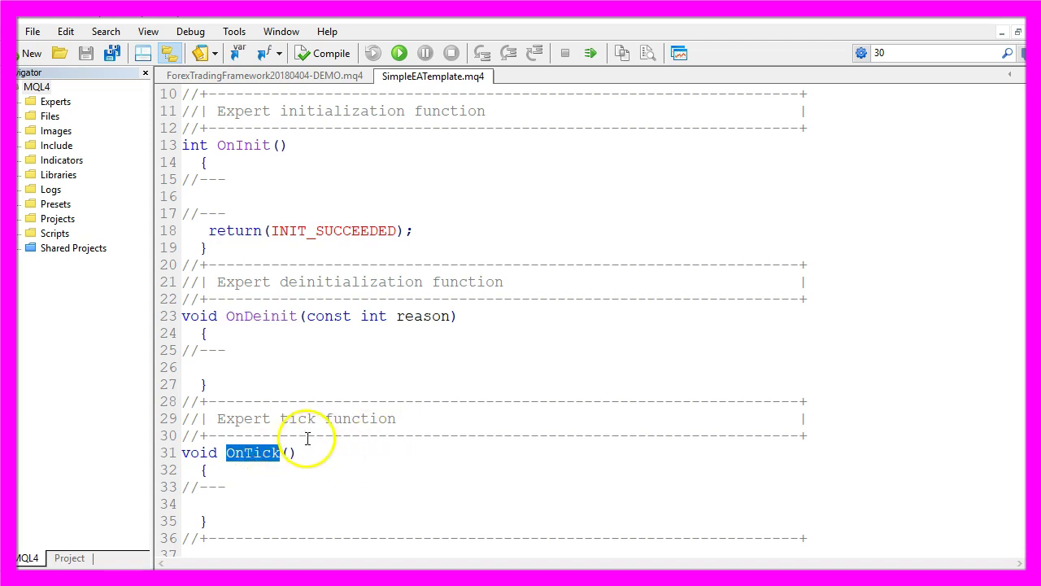
Step: Look up OnInit in the MQL4 Reference and read down to the OnTick section
{"action": "double_click", "coordinate": [243, 147]}
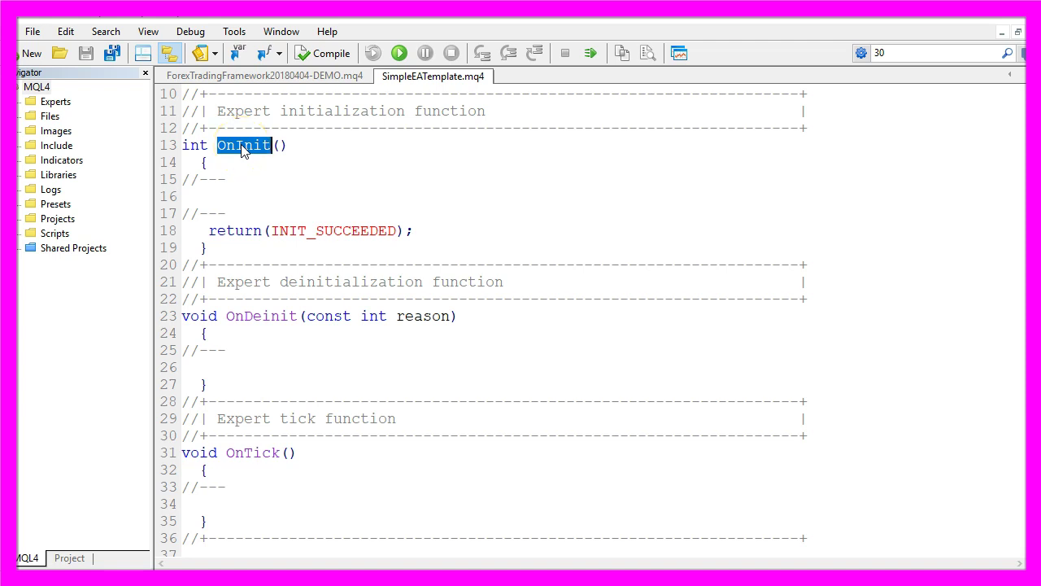
{"action": "key", "text": "F1"}
{"action": "left_click_drag", "start_coordinate": [833, 199], "coordinate": [515, 213]}
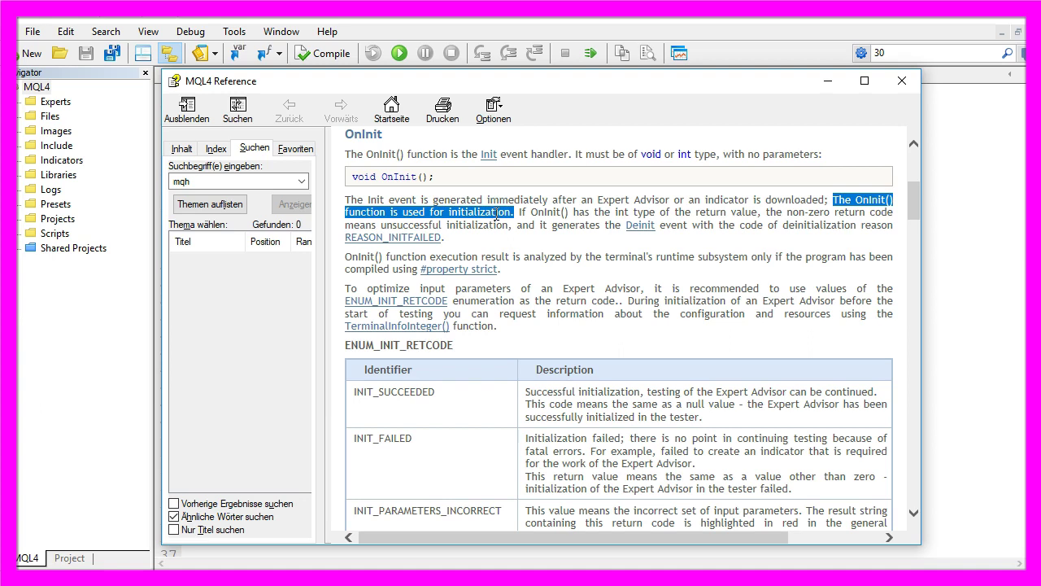
{"action": "scroll", "coordinate": [496, 213], "scroll_direction": "down", "scroll_amount": 5}
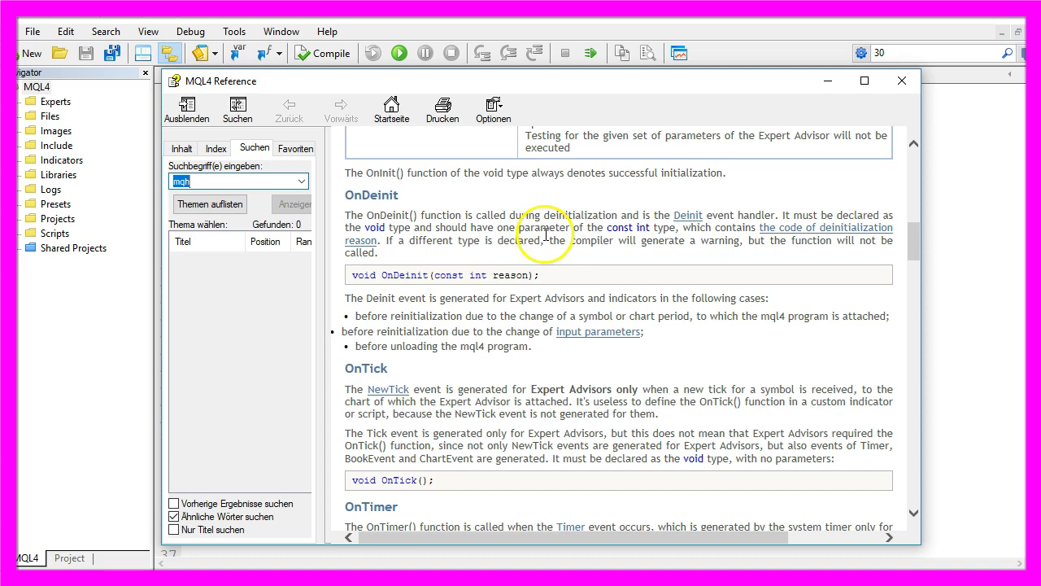
{"action": "double_click", "coordinate": [366, 369]}
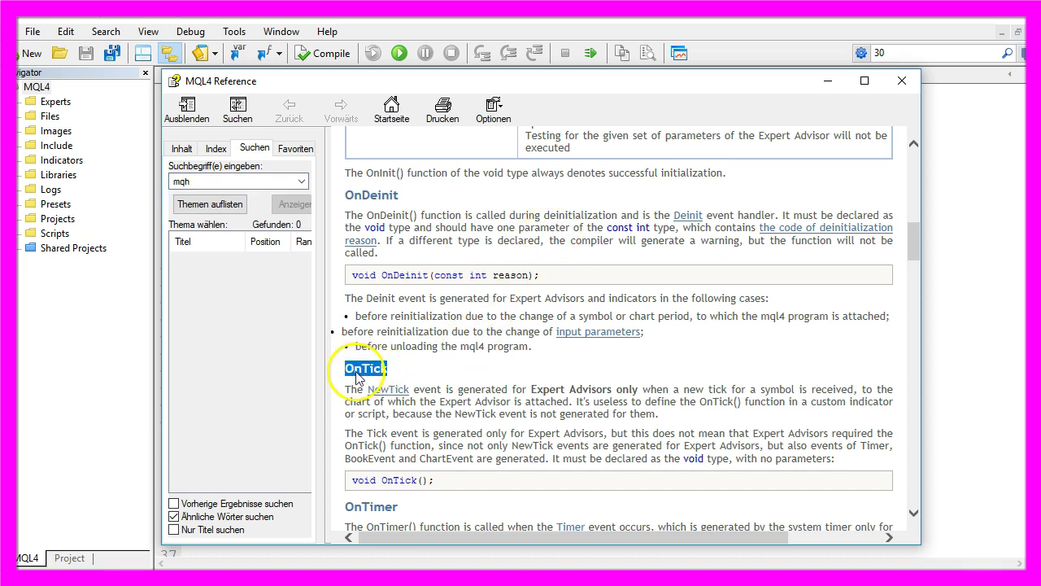
{"action": "left_click_drag", "start_coordinate": [642, 388], "coordinate": [853, 389]}
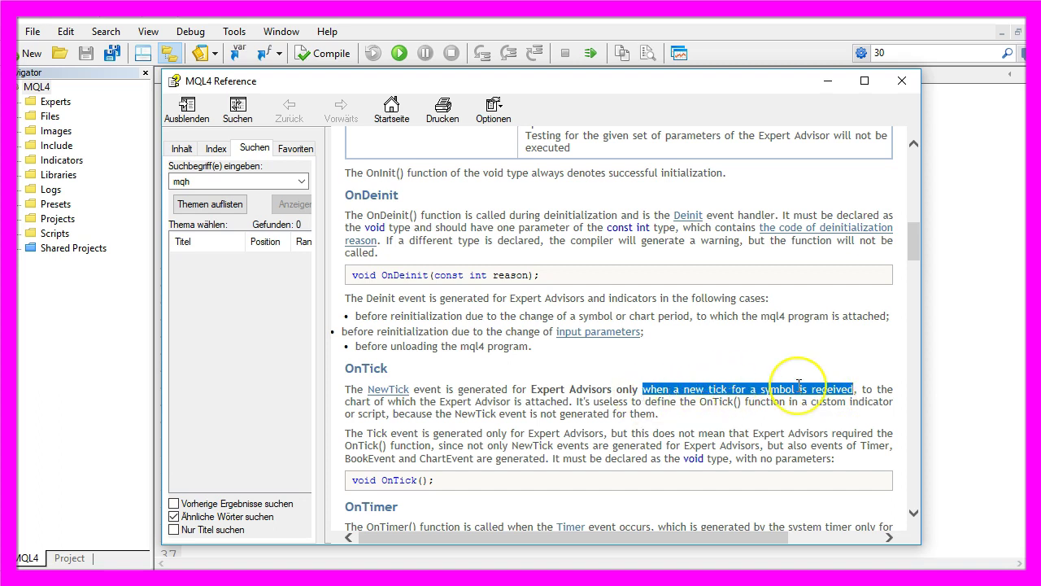
{"action": "scroll", "coordinate": [799, 386], "scroll_direction": "down", "scroll_amount": 3}
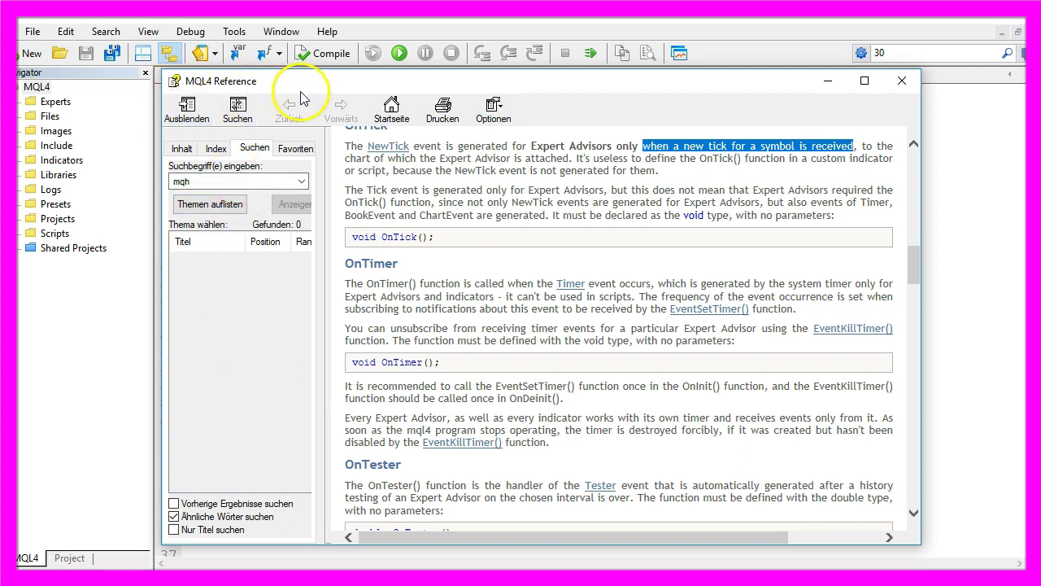
Step: Hide the reference and delete all the code above the OnTick function
{"action": "left_click", "coordinate": [827, 81]}
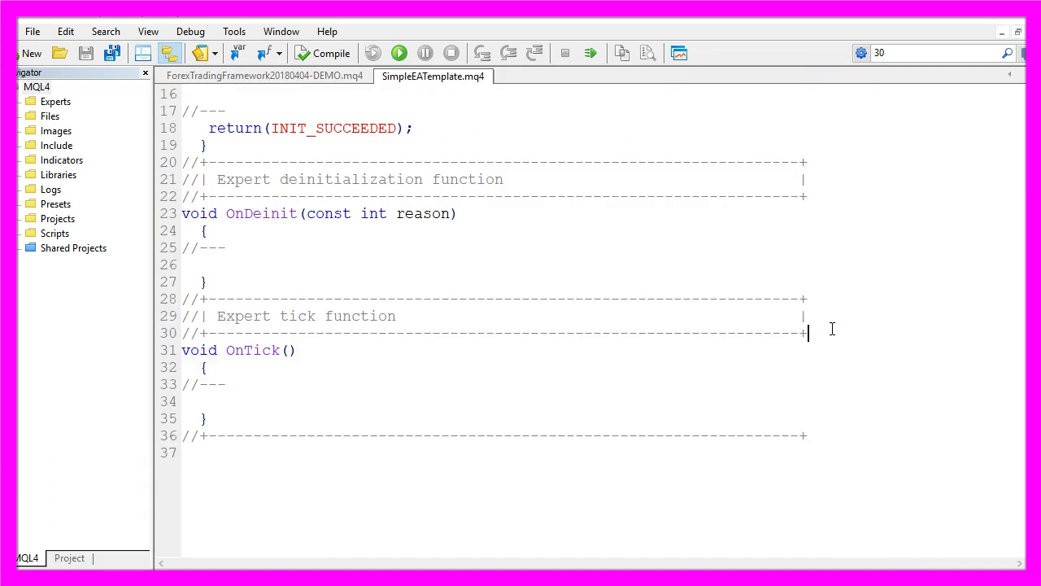
{"action": "left_click_drag", "start_coordinate": [832, 329], "coordinate": [200, 86]}
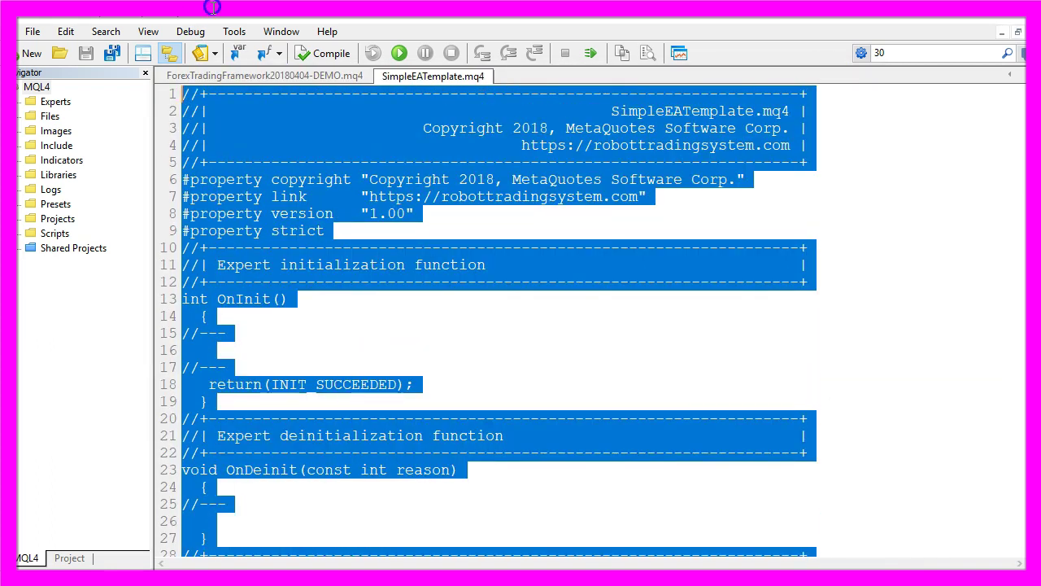
{"action": "key", "text": "Delete"}
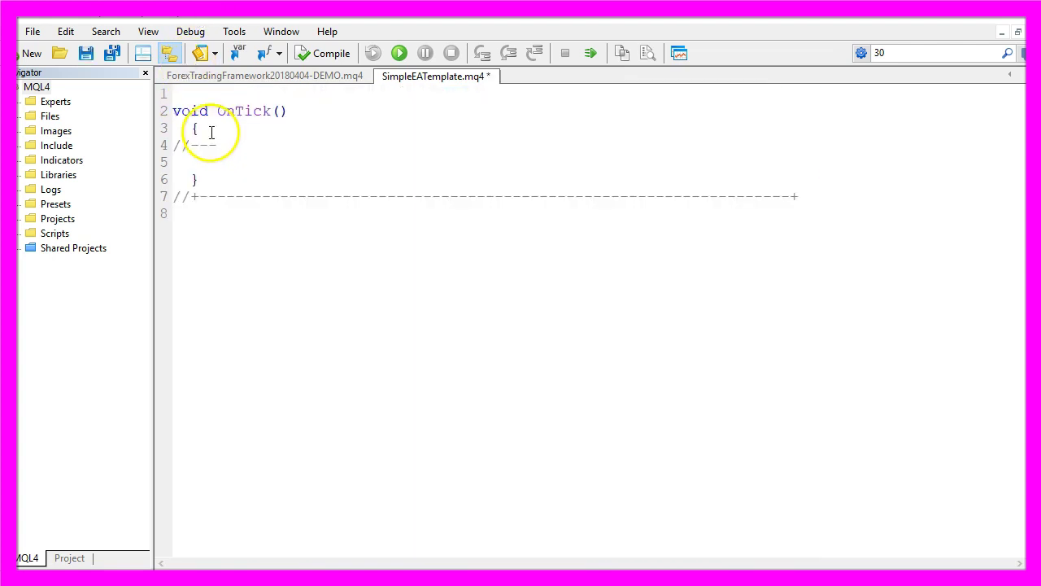
Step: Delete the trailing separator comment line below OnTick
{"action": "double_click", "coordinate": [244, 111]}
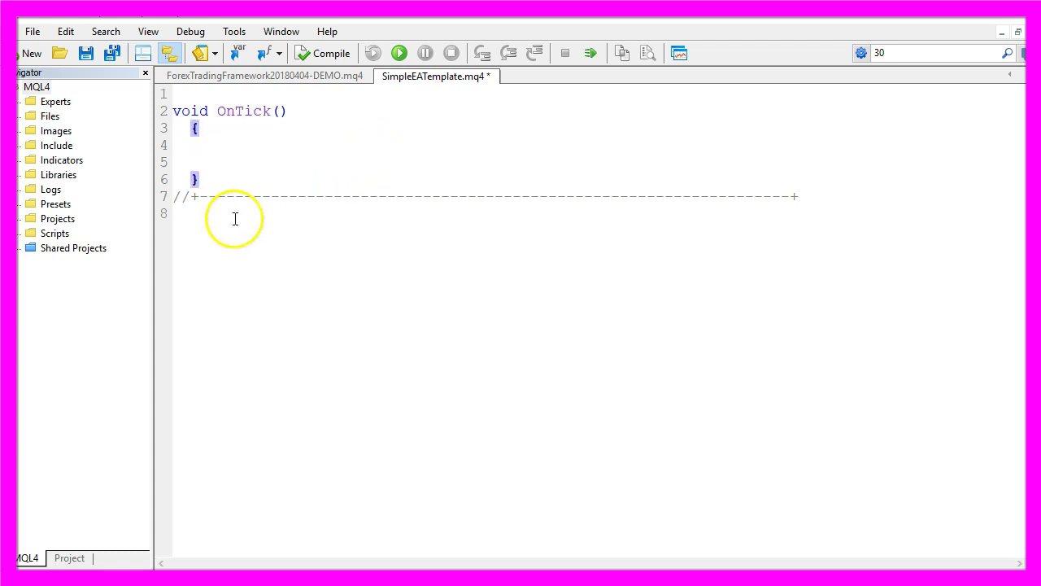
{"action": "left_click", "coordinate": [152, 197]}
{"action": "key", "text": "Delete"}
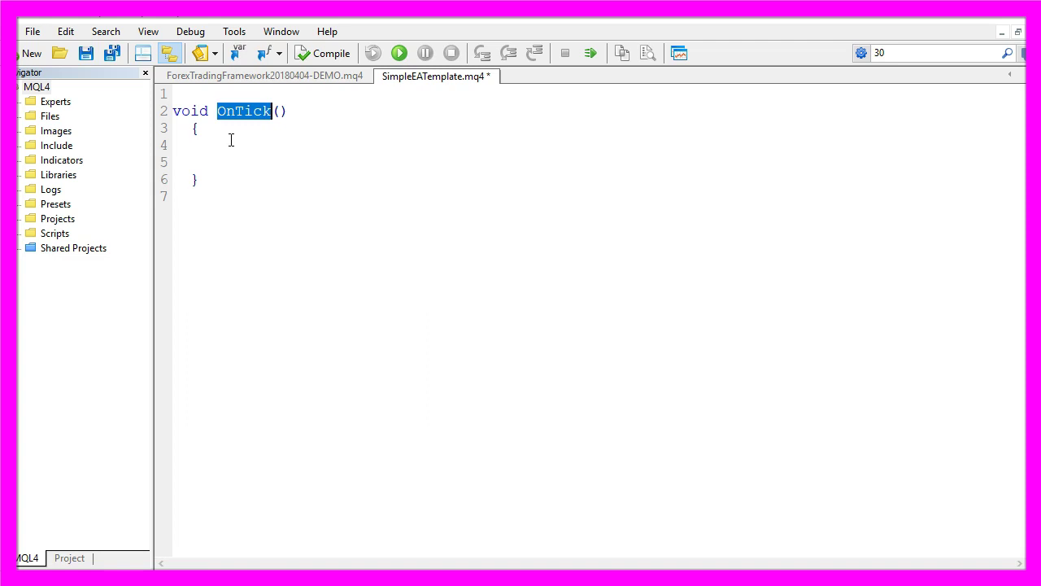
Step: Compile the trimmed SimpleEATemplate.mq4, then select all the code in the file
{"action": "left_click", "coordinate": [325, 55]}
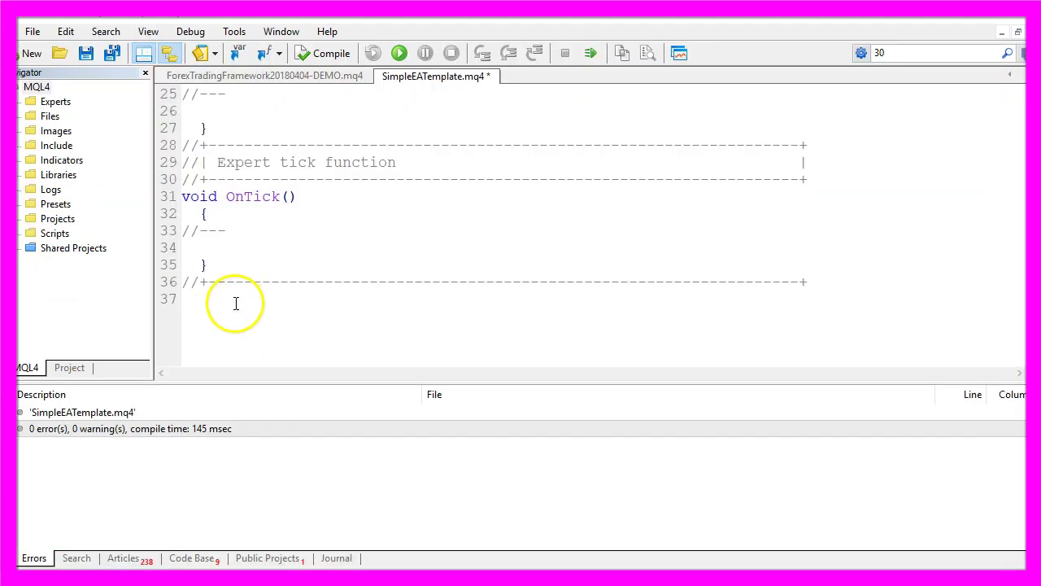
{"action": "left_click_drag", "start_coordinate": [236, 303], "coordinate": [109, 60]}
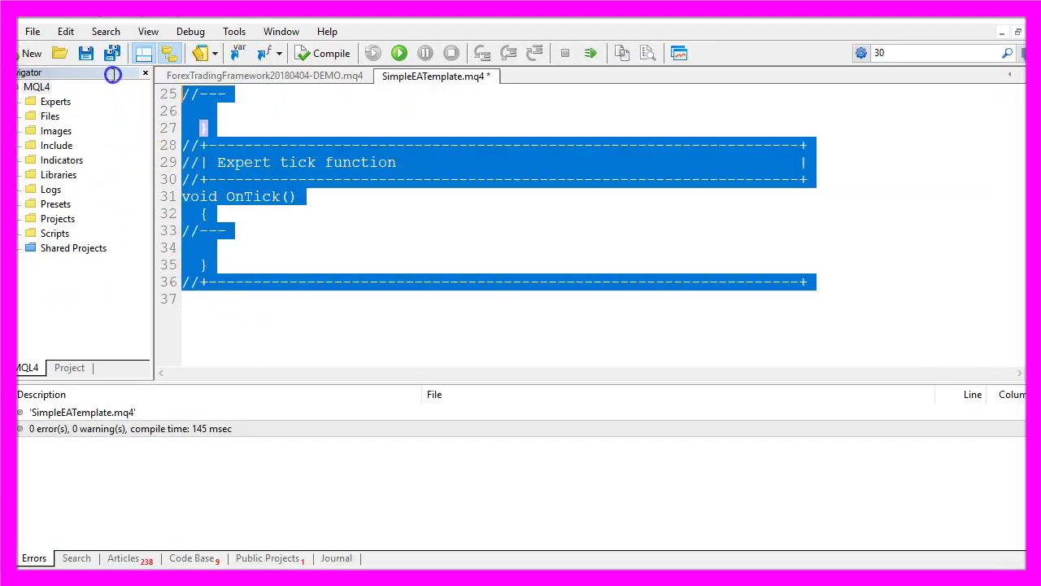